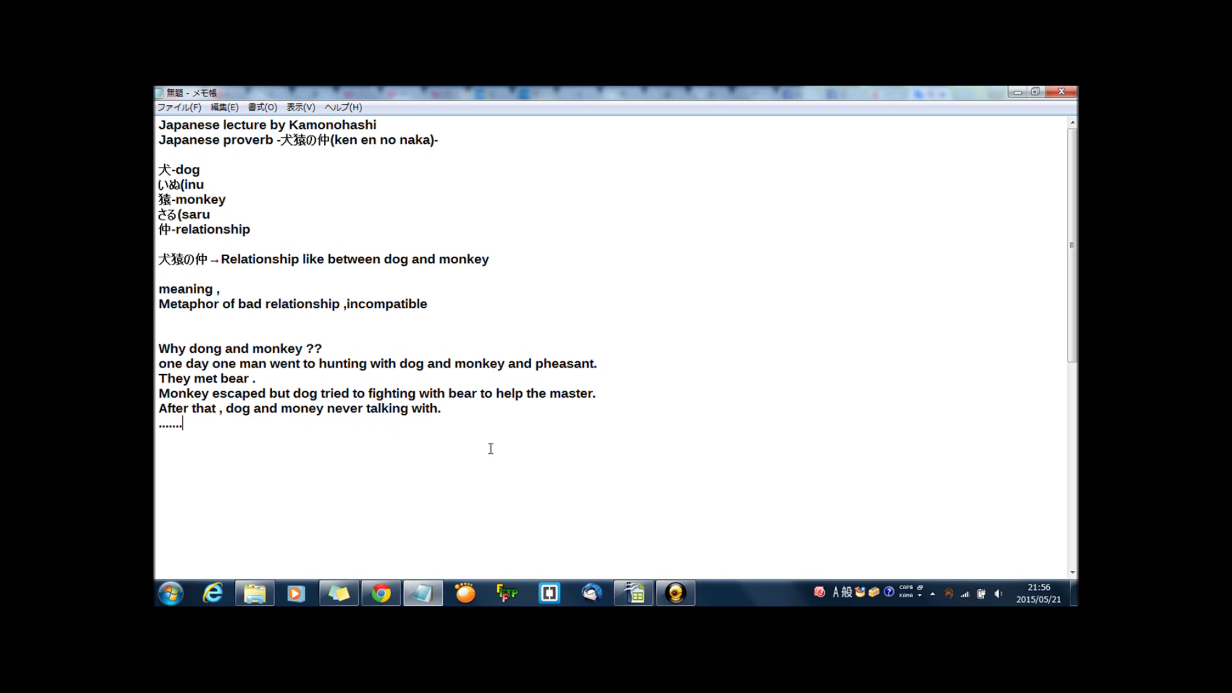
# Step: Fix the typo 'dong' to 'dog' so the question reads 'Why dog and monkey ??'
pyautogui.moveTo(461, 414); pyautogui.dragTo(203, 393)
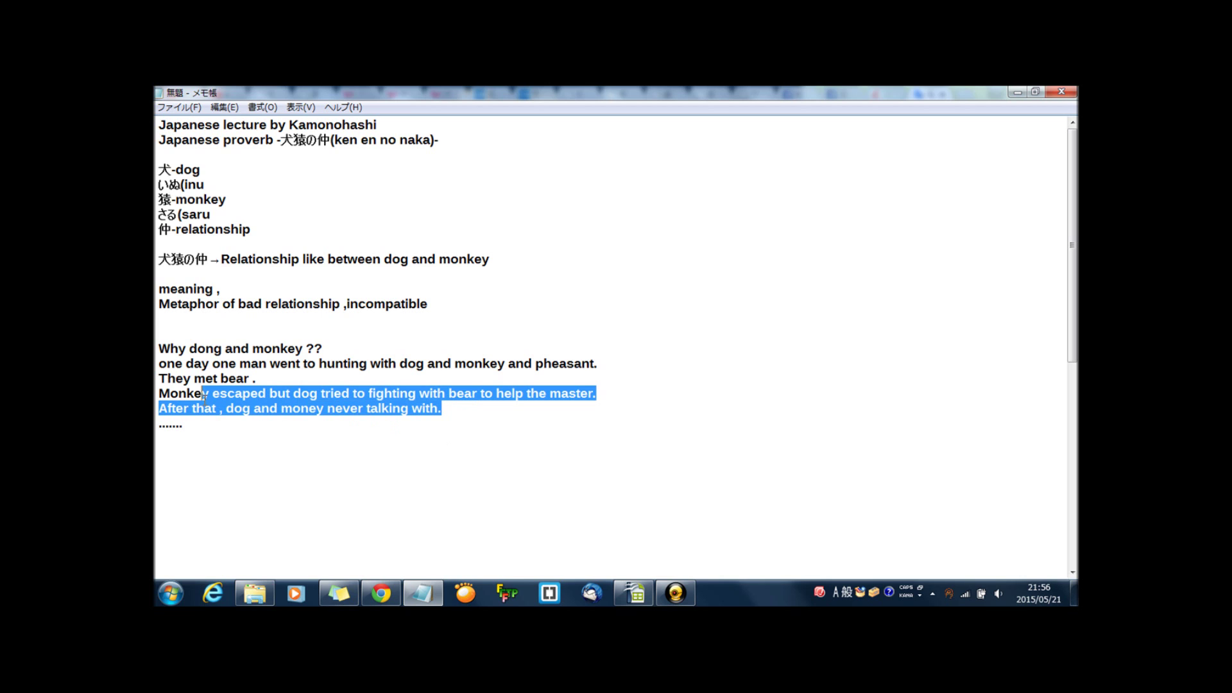
pyautogui.click(464, 408)
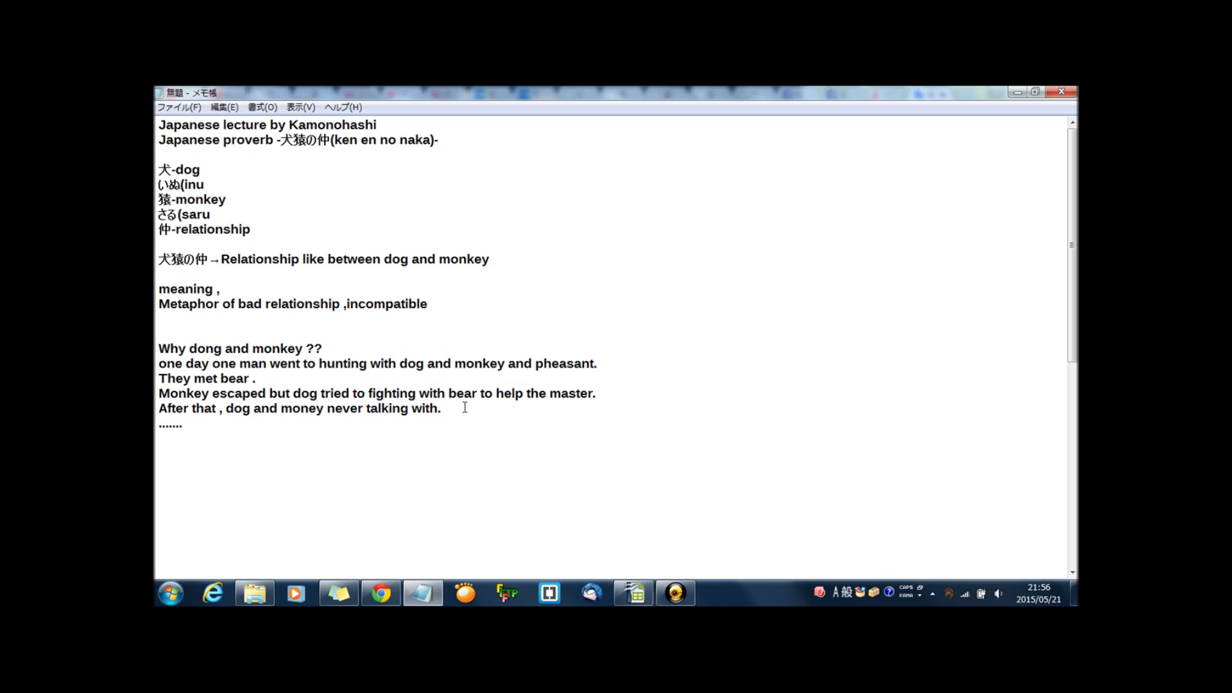
pyautogui.click(214, 349)
pyautogui.press('BackSpace')
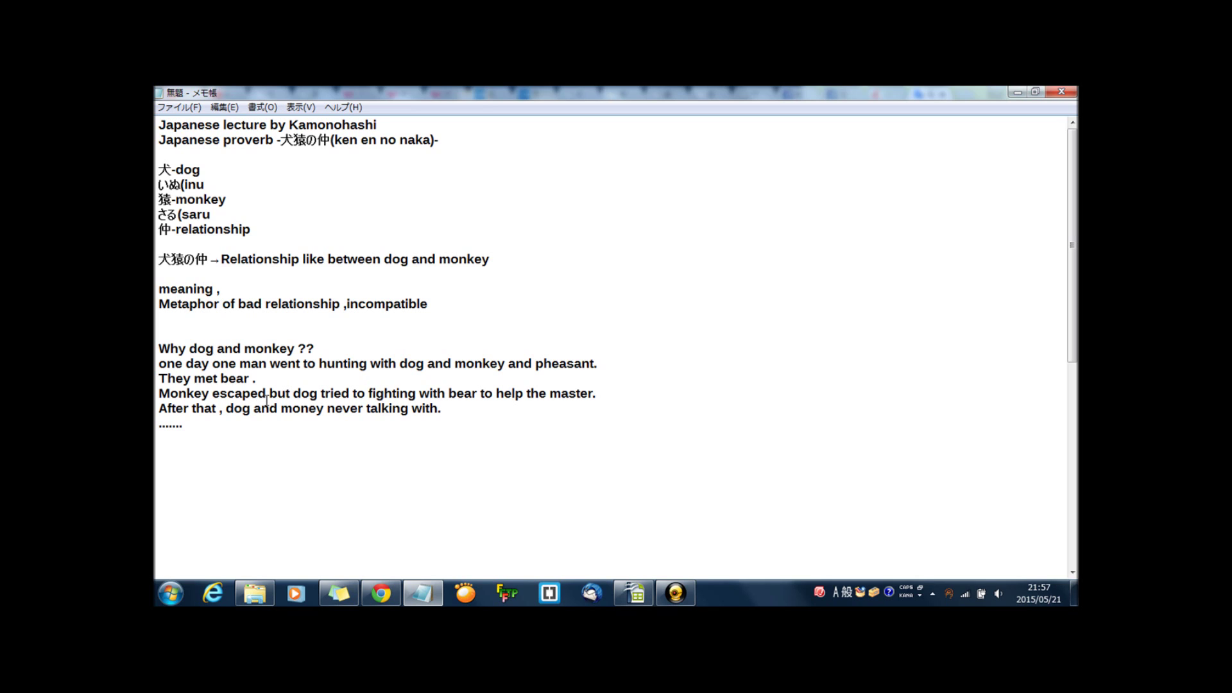
pyautogui.click(341, 439)
pyautogui.moveTo(1073, 146); pyautogui.dragTo(1073, 539)
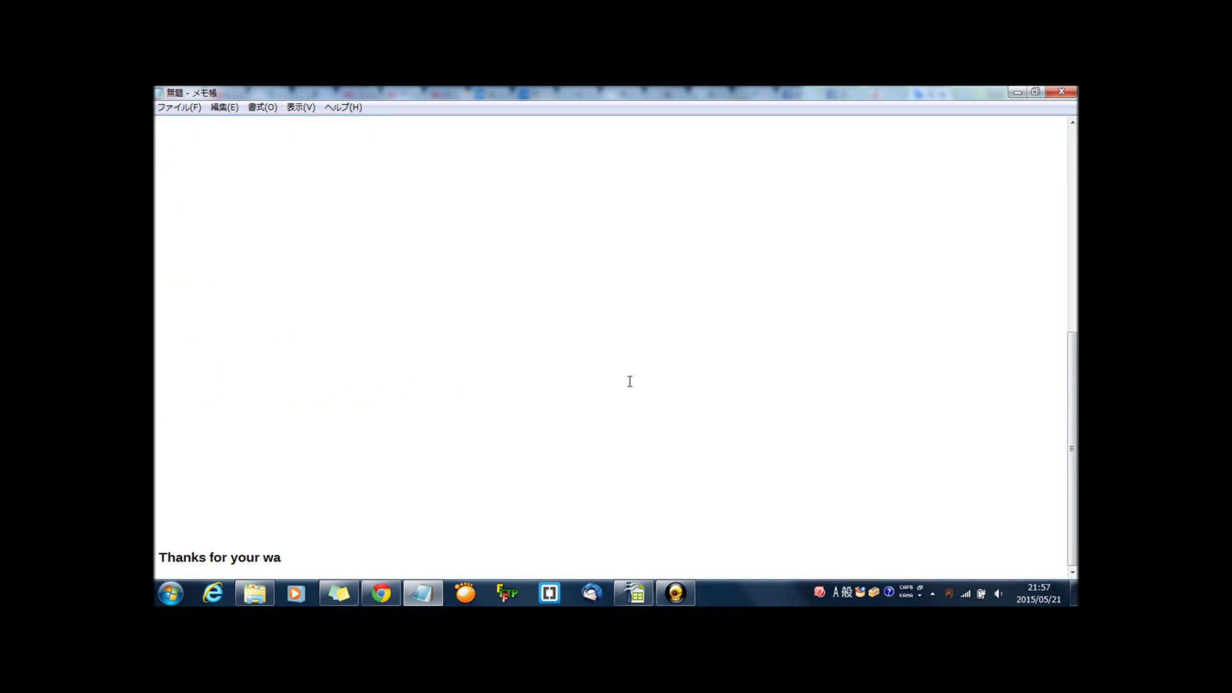
pyautogui.write('tching')
# Step: Start a new line after 'Thanks for your watching' for the 'see you tomorrow' sign-off
pyautogui.press('Return')
pyautogui.write('see y')
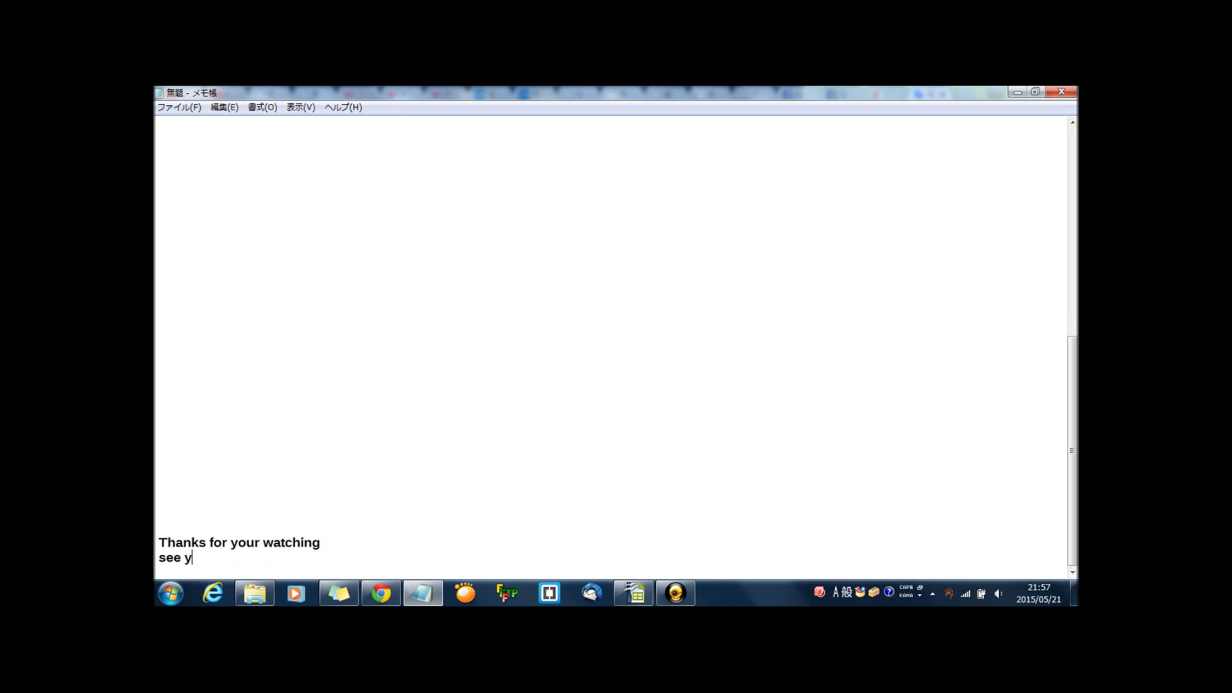
pyautogui.write('ou tomorrow')
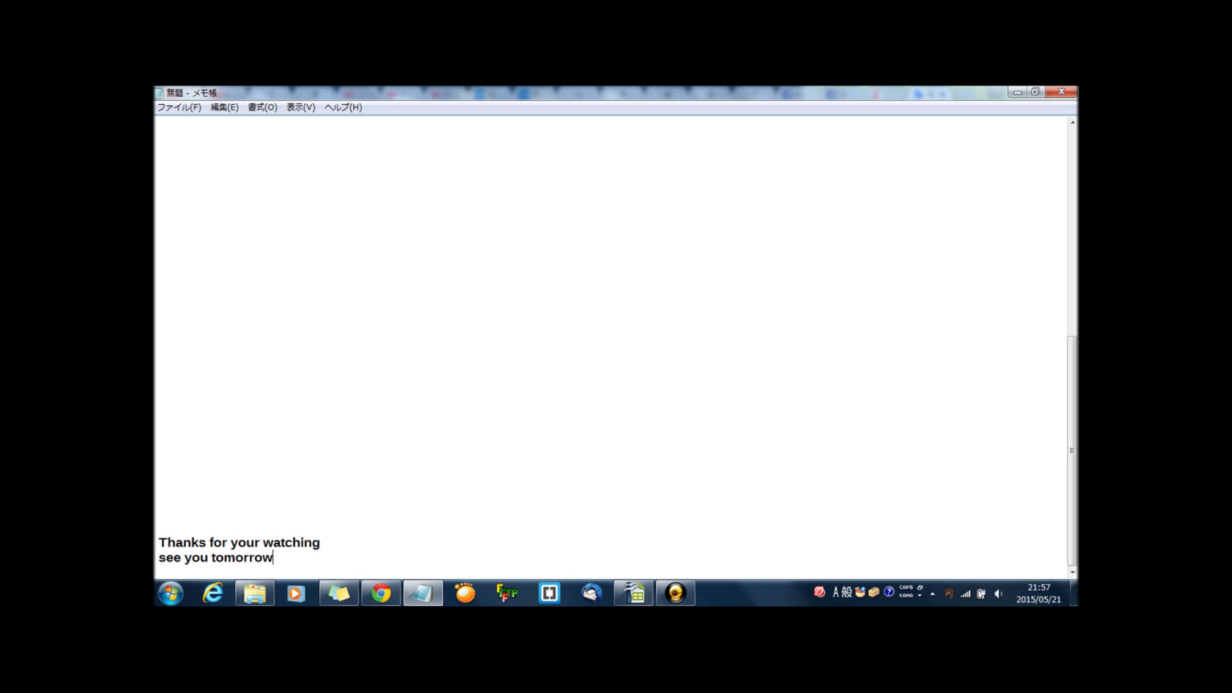